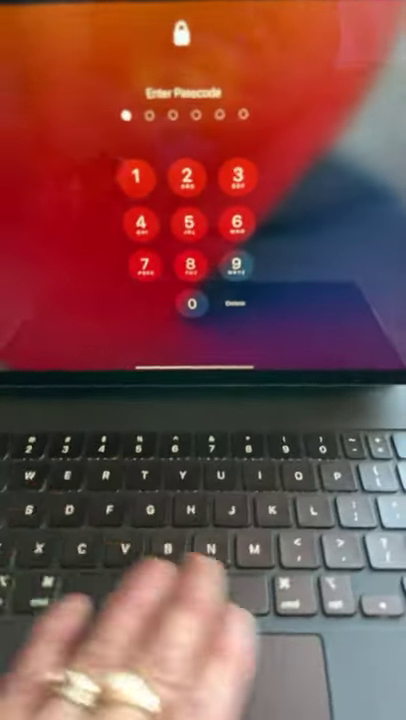
key(2)
key(3)
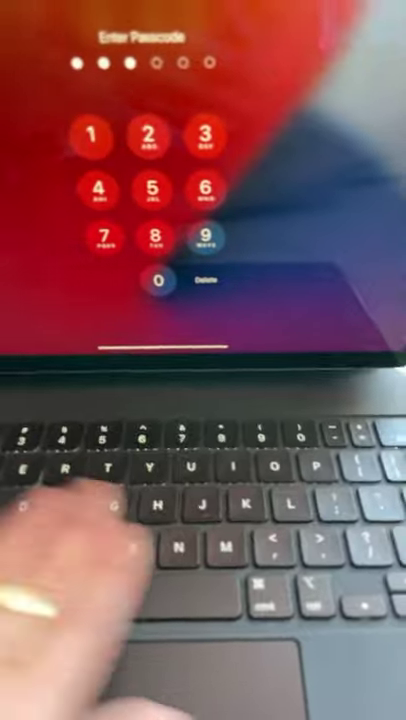
key(4)
key(5)
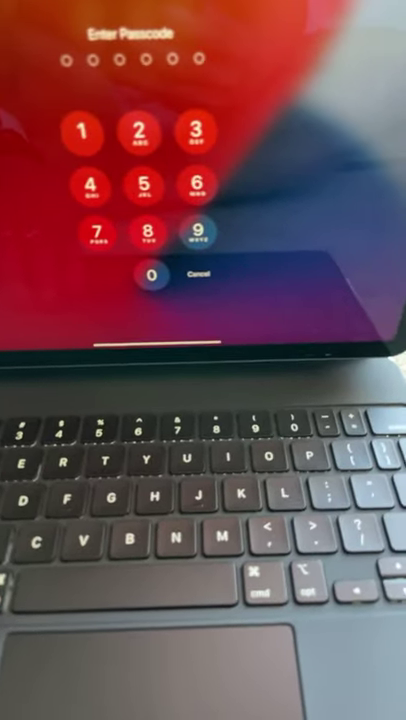